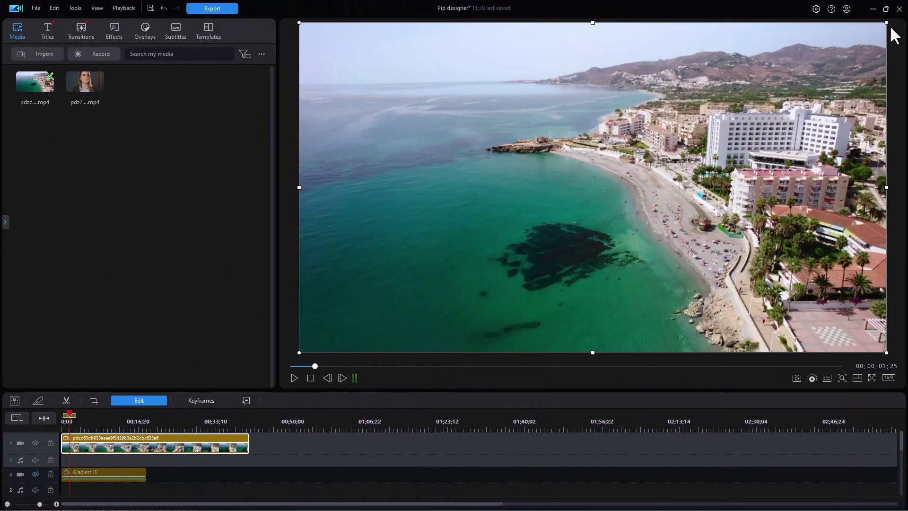
Step: Preview the coastline footage and add the clip of the woman to video track 4 at the start of the timeline
click(291, 379)
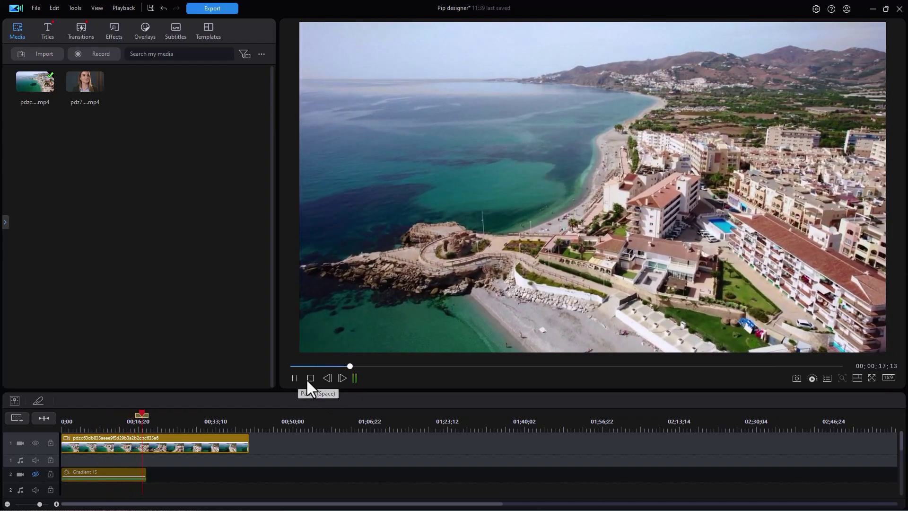
click(309, 379)
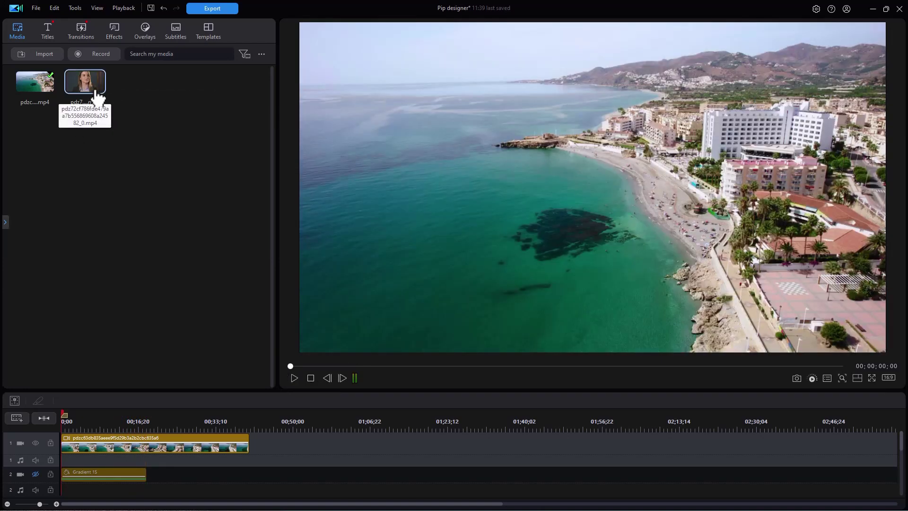
drag(90, 93, 47, 464)
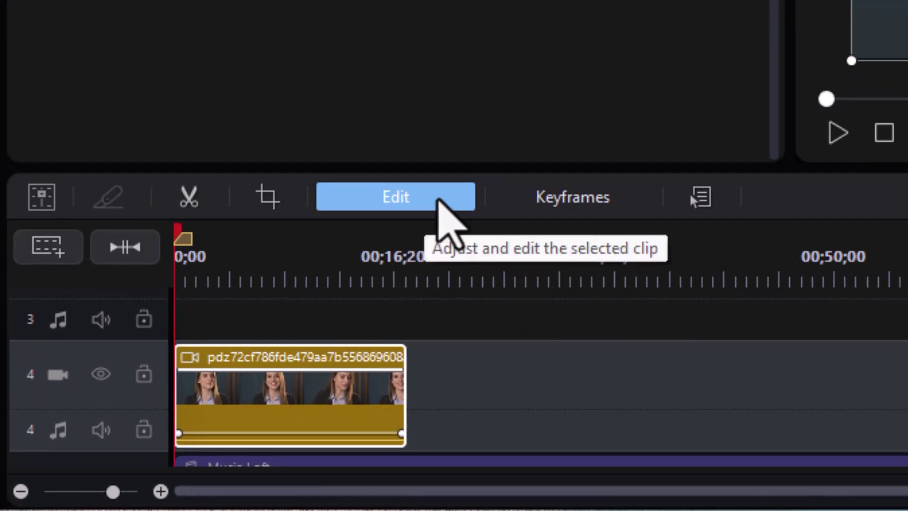
Step: In advanced overlay editing, shrink the woman's clip to a scale of about 0.525 and move it to about X 0.312, Y 0.738
click(437, 198)
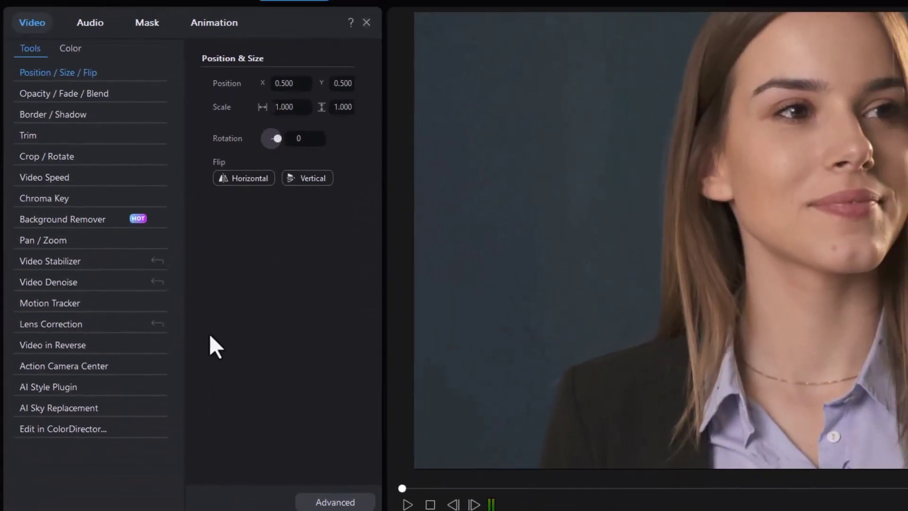
click(341, 505)
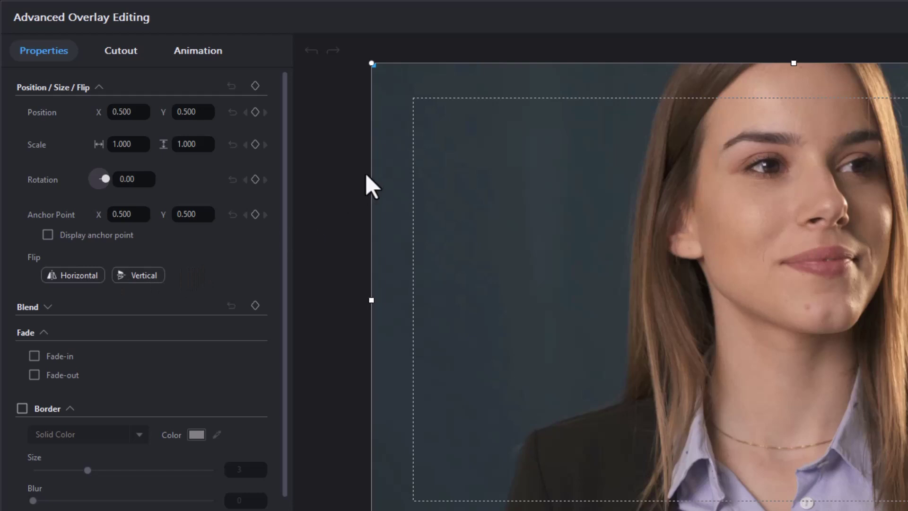
click(372, 62)
drag(372, 63, 773, 434)
drag(879, 419, 521, 420)
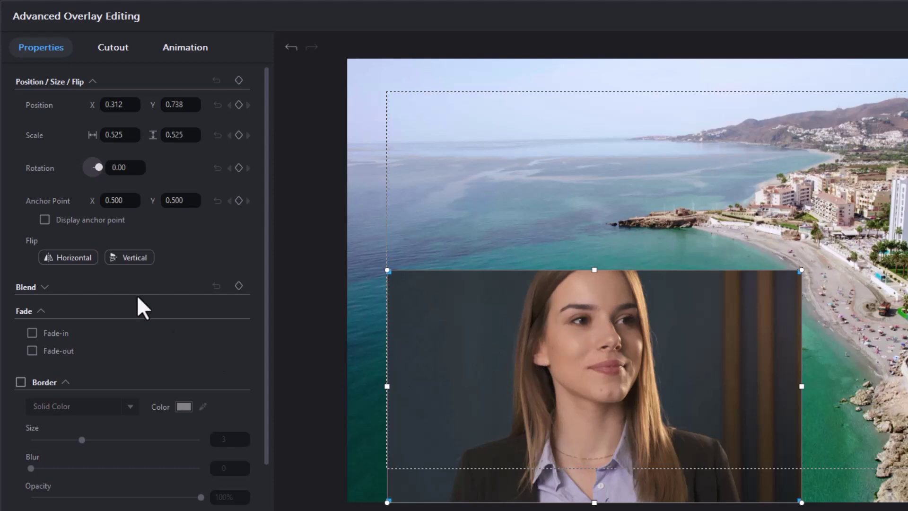
Step: Try a solid white border and a shadow on the rectangular overlay clip, then switch both off
click(20, 382)
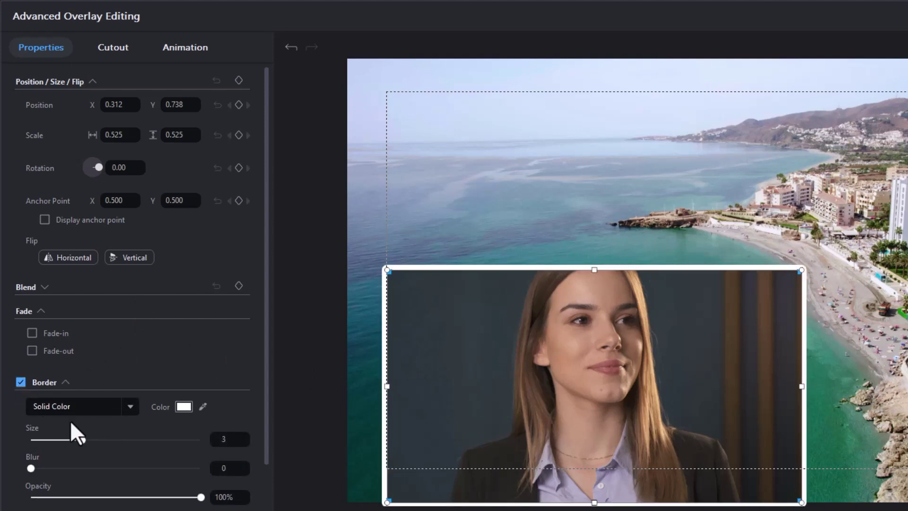
click(130, 407)
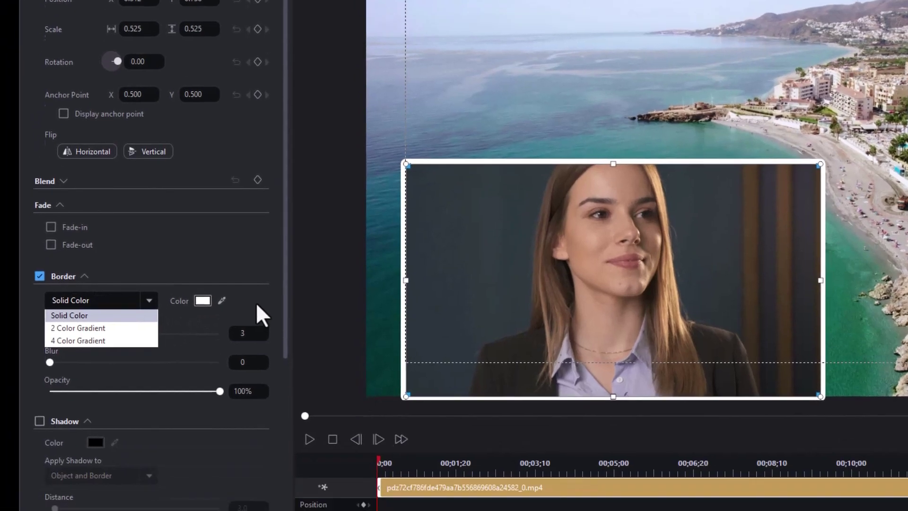
click(237, 407)
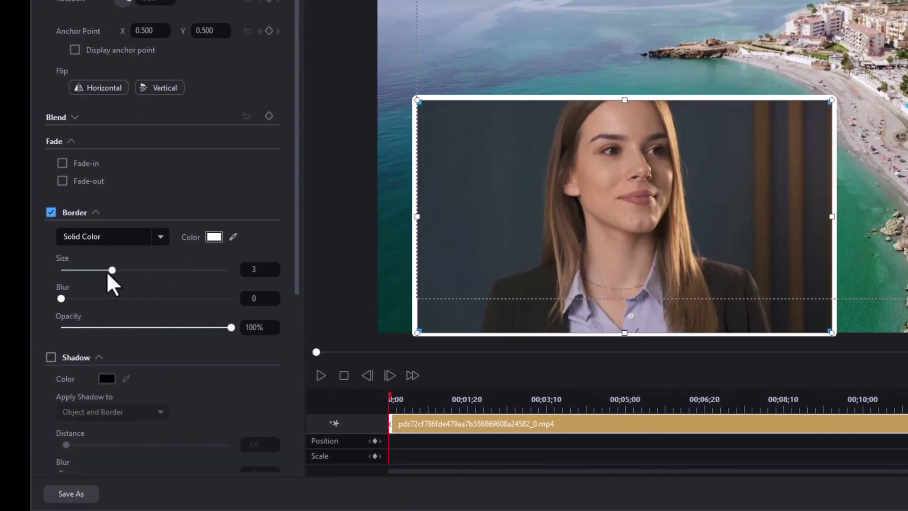
click(51, 357)
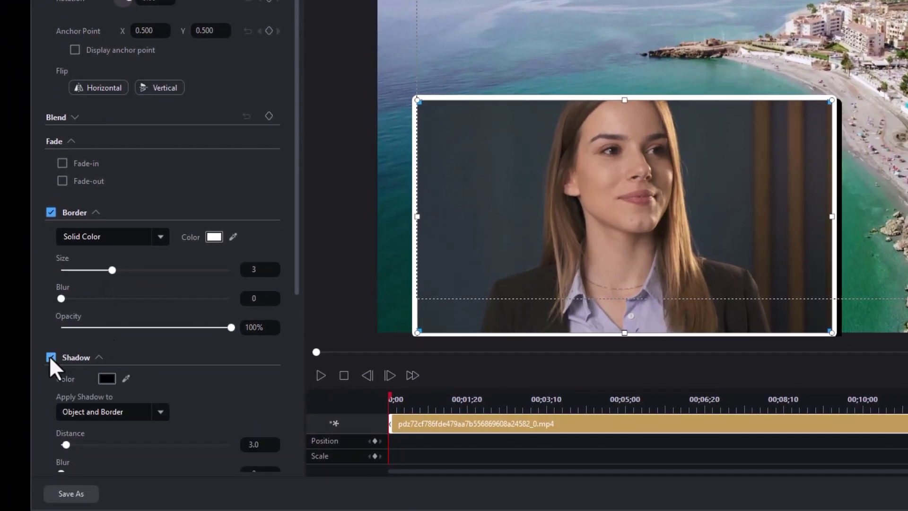
click(51, 357)
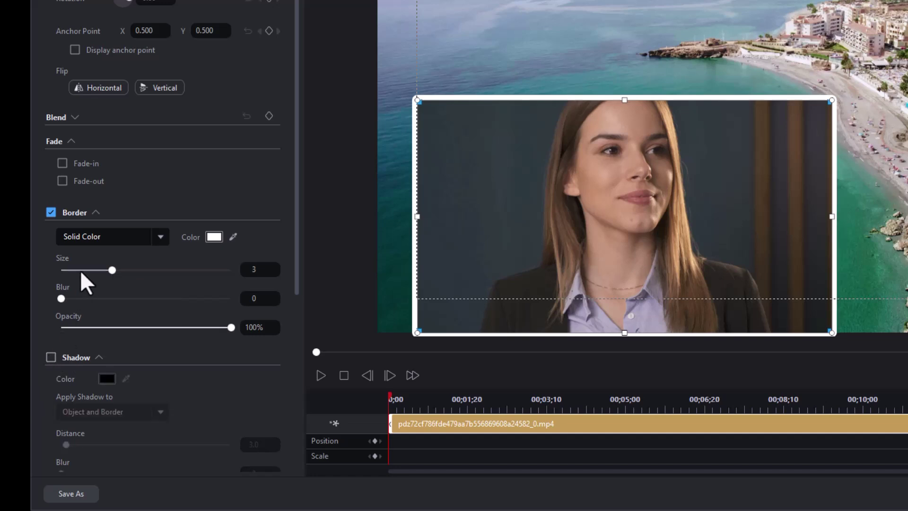
click(55, 215)
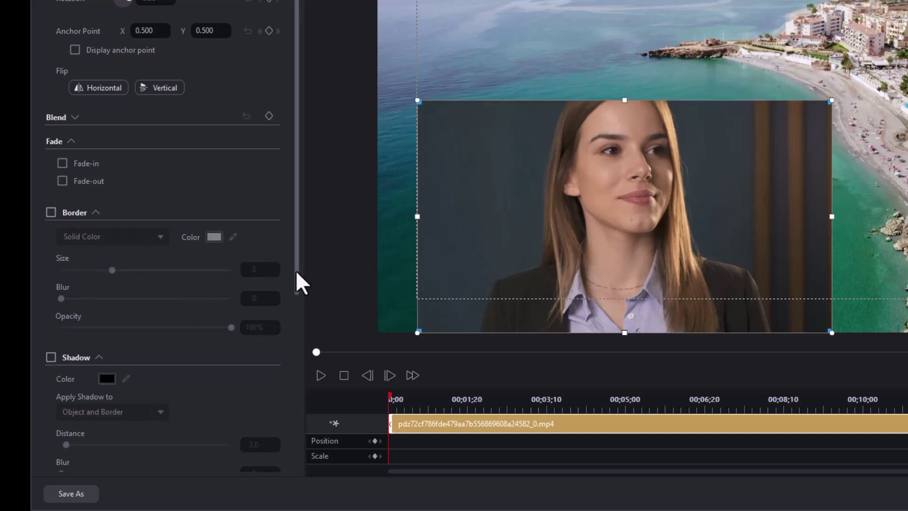
Step: Cut the woman out of her clip with the AI Background Remover, using the Transparent option
drag(300, 282, 294, 201)
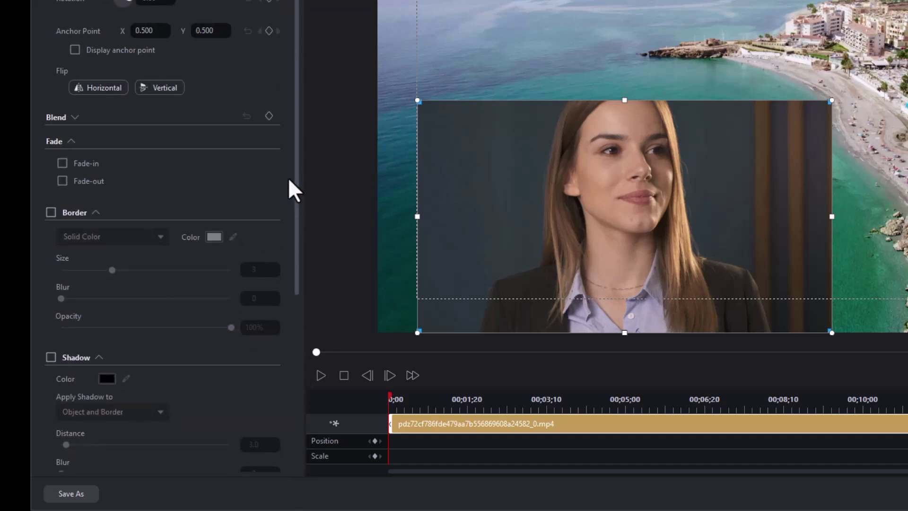
scroll(291, 189, up, 5)
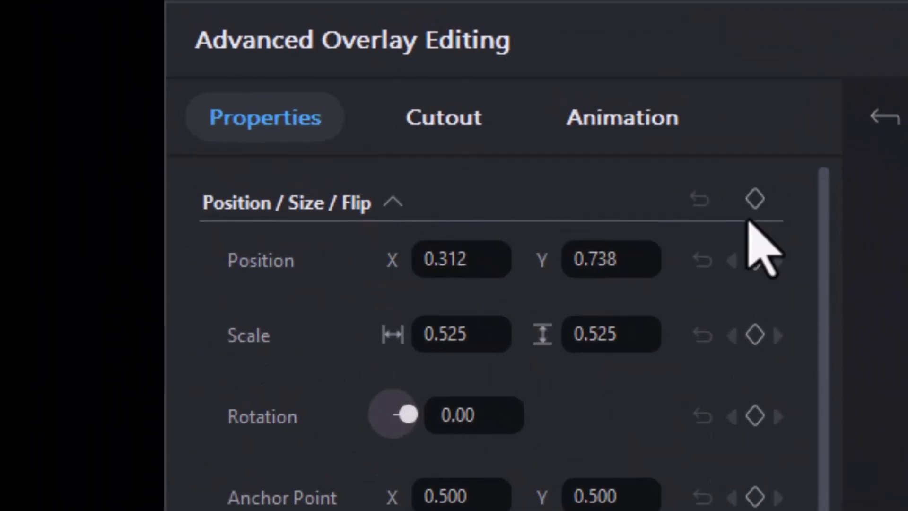
click(451, 116)
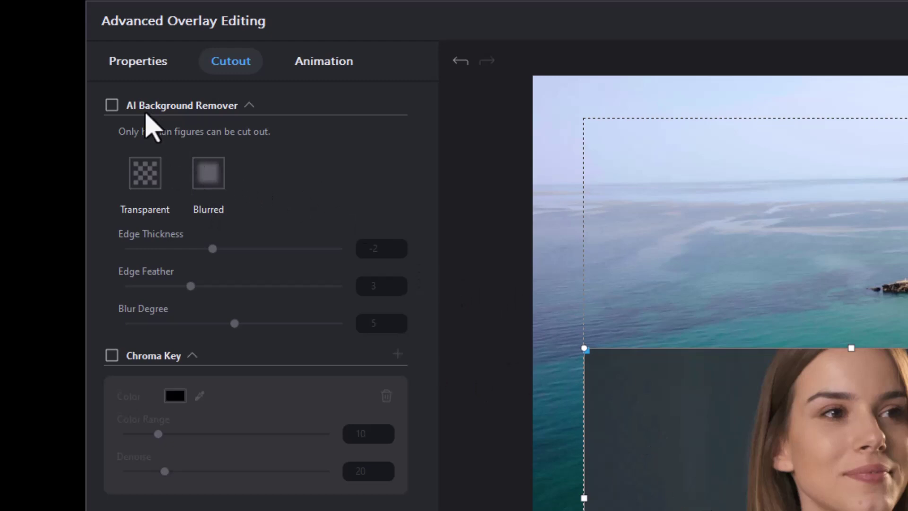
click(112, 105)
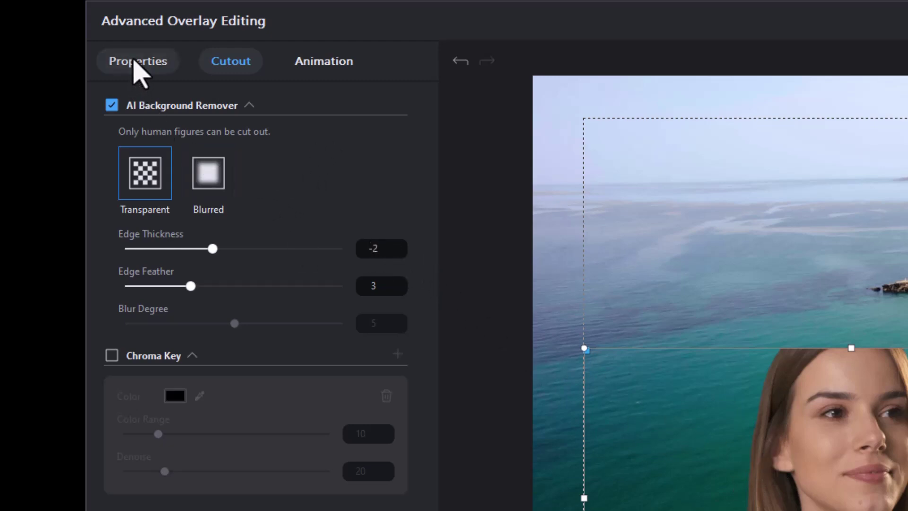
Step: Try a white border and a shadow around the cut-out figure of the woman, then switch both off
click(138, 70)
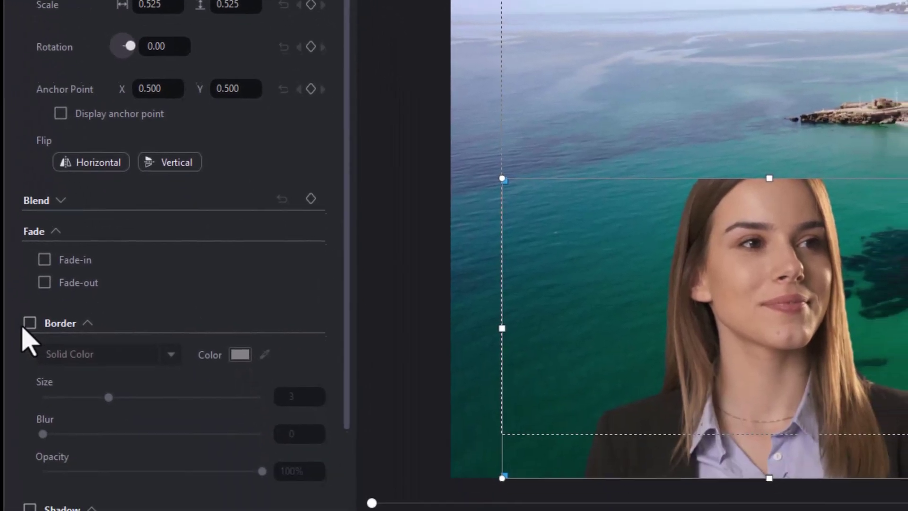
click(108, 495)
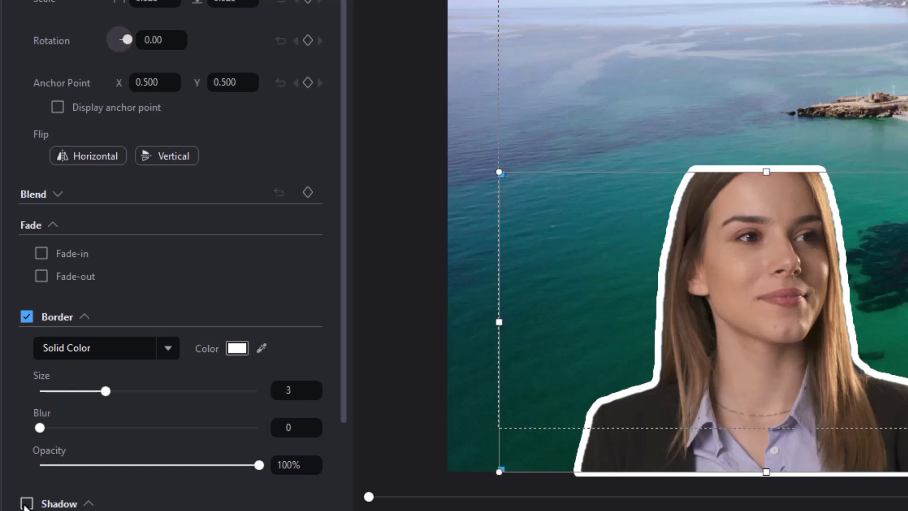
click(27, 503)
click(26, 502)
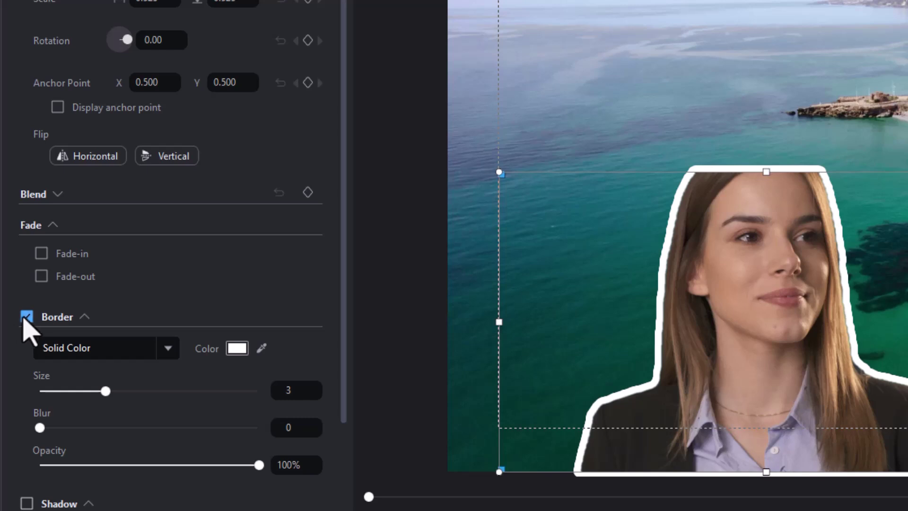
click(25, 318)
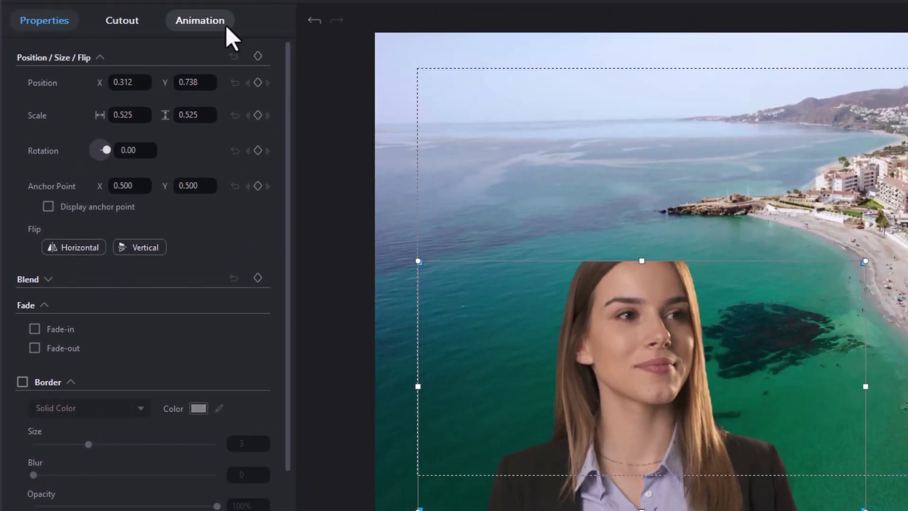
Step: Apply the Ripple 01 animation as the entrance effect of the woman's clip
click(202, 24)
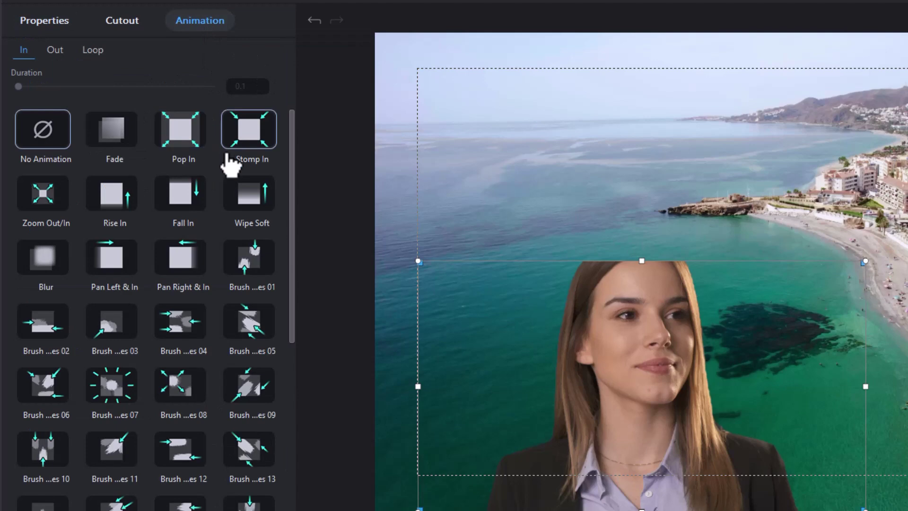
drag(292, 265, 289, 510)
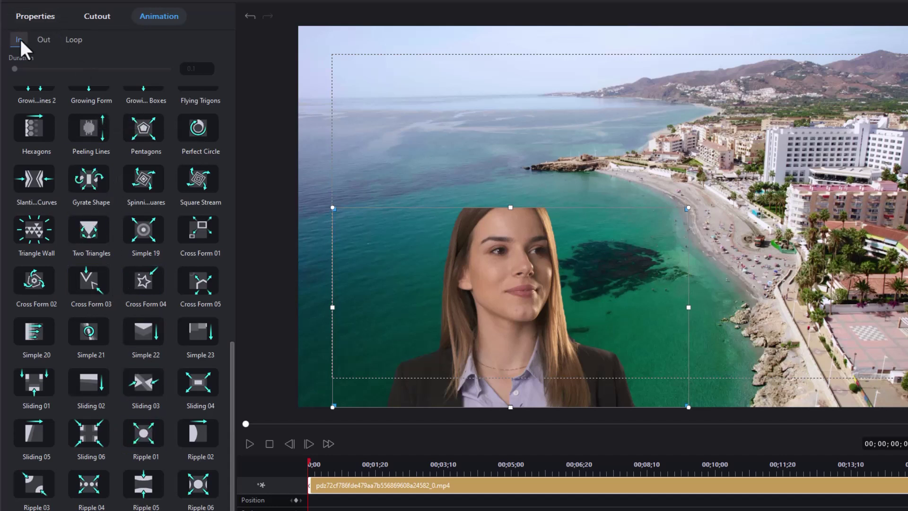
click(148, 437)
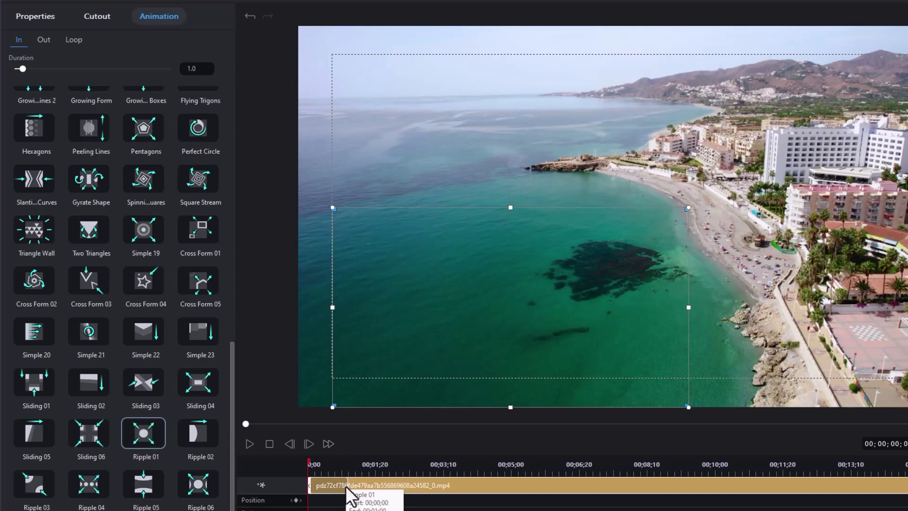
drag(349, 484, 314, 468)
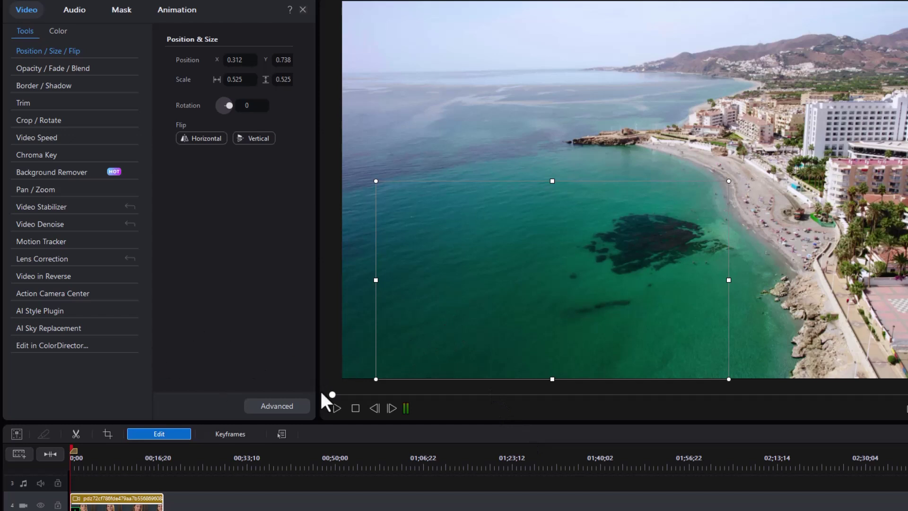
Step: Play the combined video to check the woman's entrance over the coastline, then move the playhead back near the start
click(337, 404)
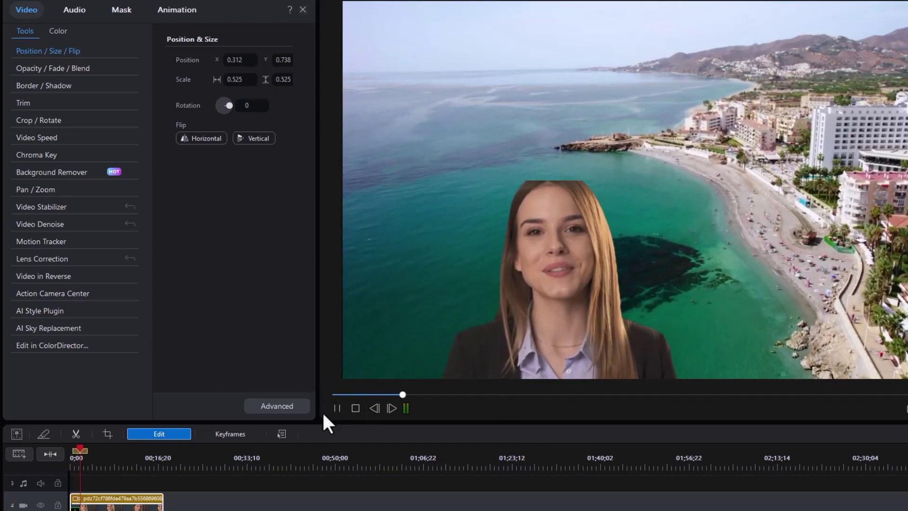
click(338, 408)
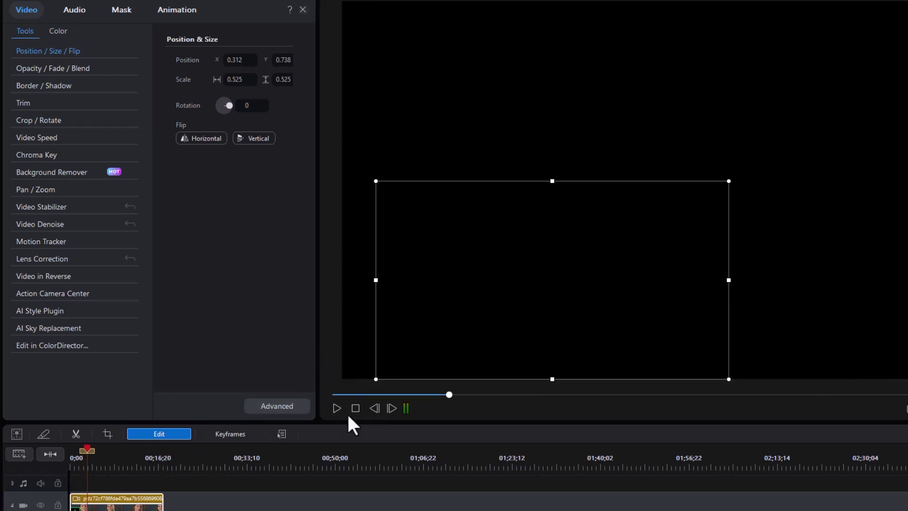
click(354, 395)
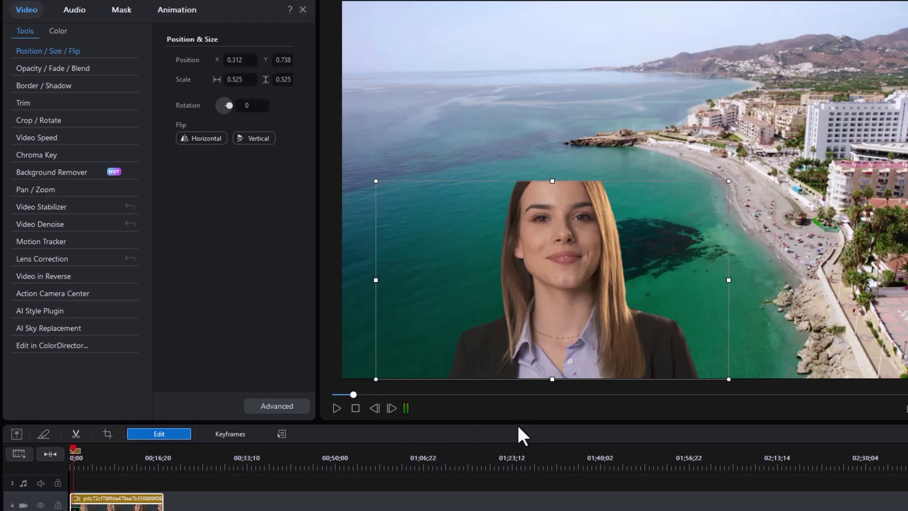
Step: Add the custom Southern Getaway title to track 3 at the start of the timeline and play the result
drag(517, 420, 518, 357)
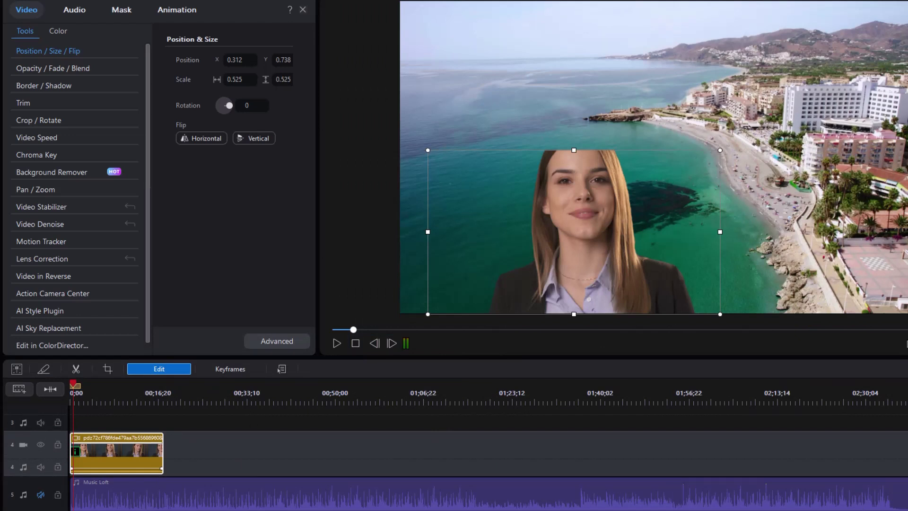
scroll(473, 454, up, 3)
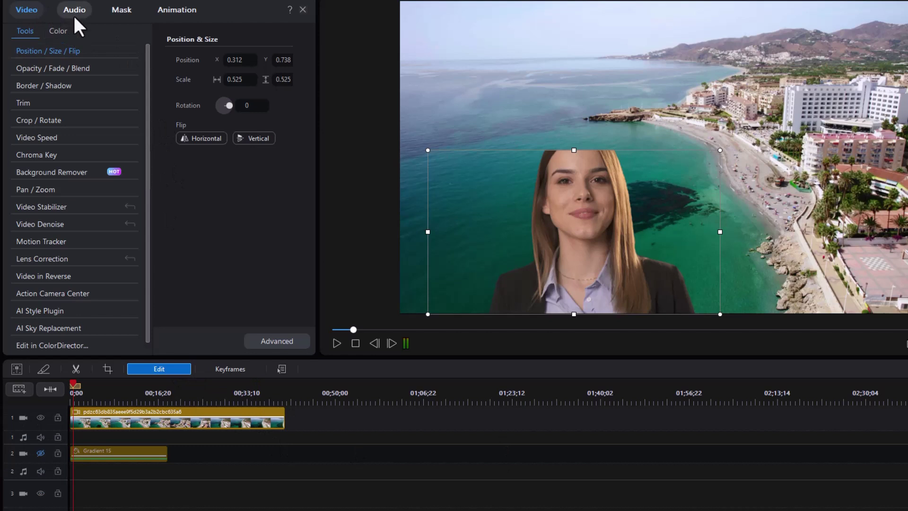
click(302, 5)
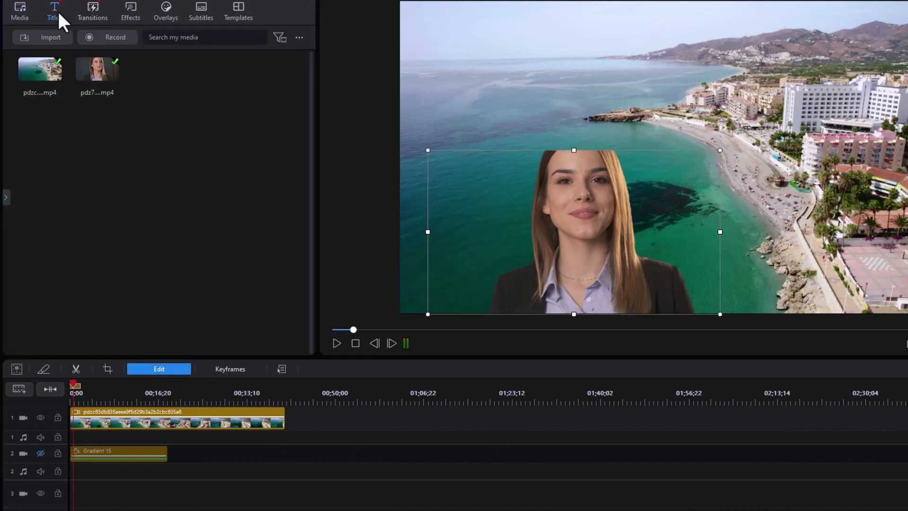
click(57, 10)
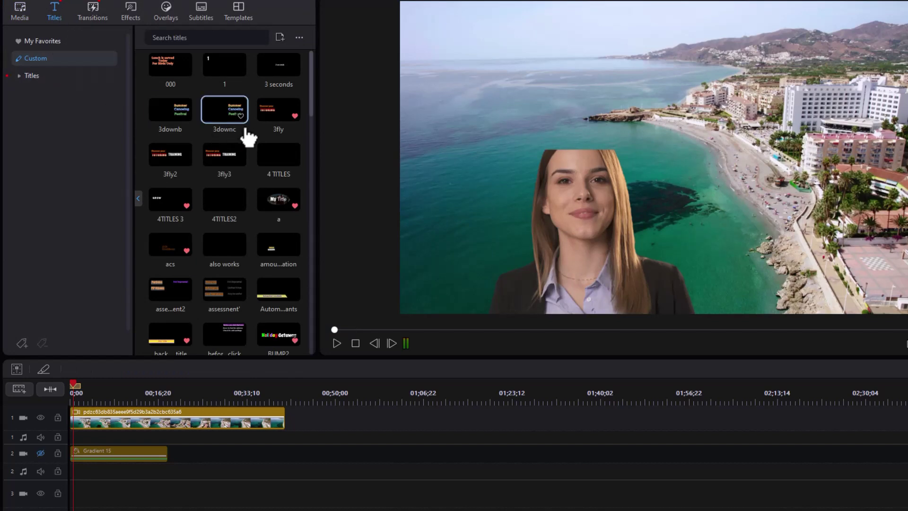
drag(311, 103, 308, 298)
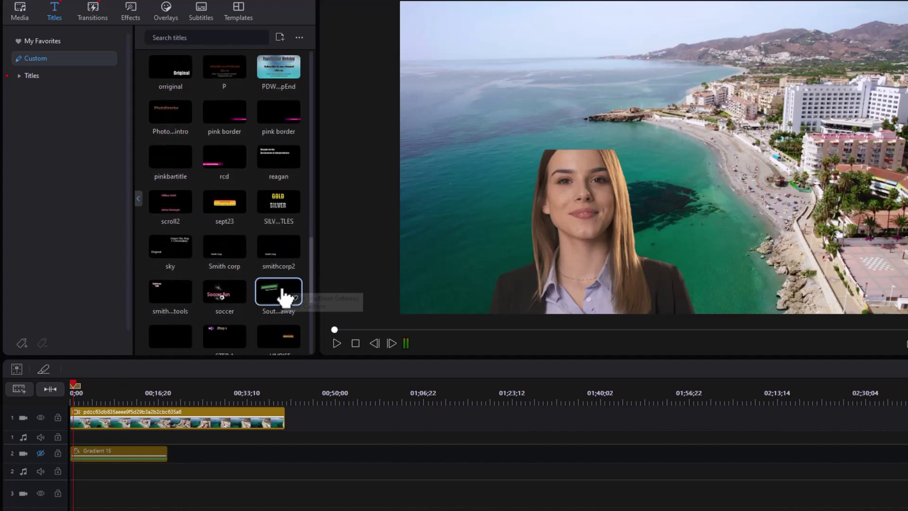
click(281, 298)
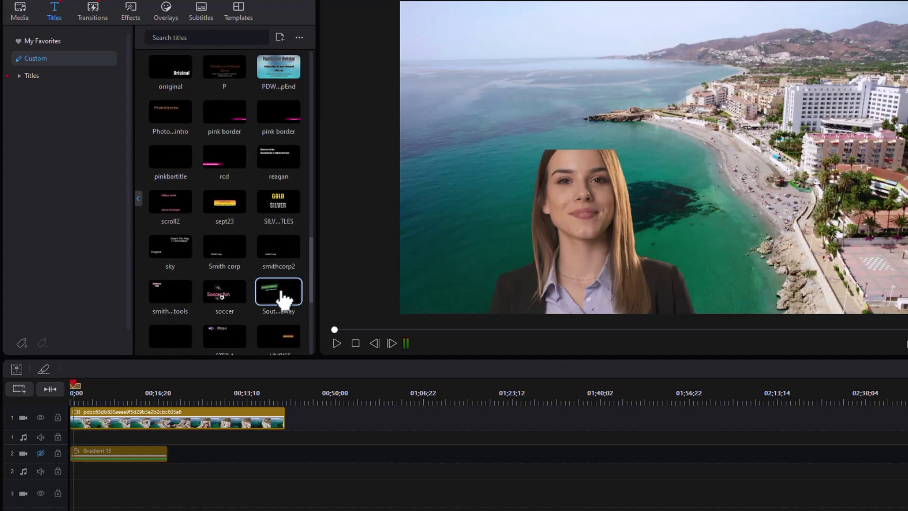
drag(279, 297, 62, 500)
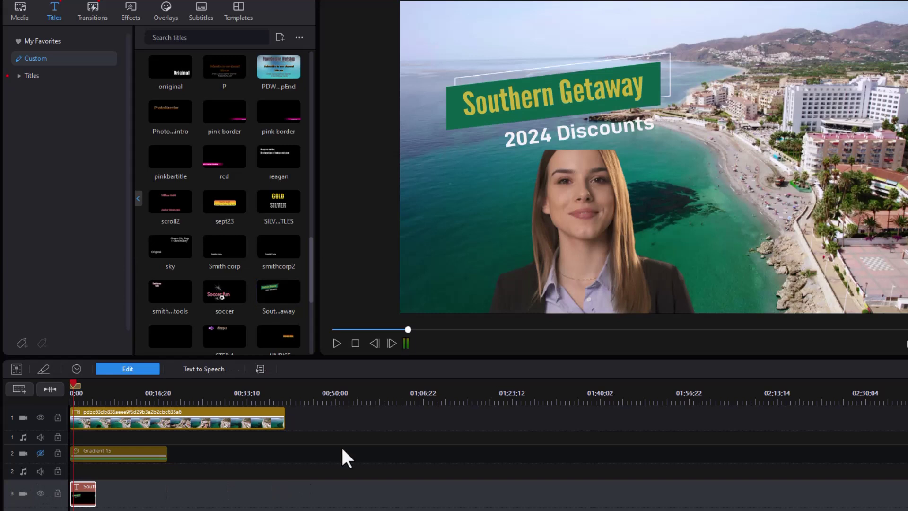
click(337, 344)
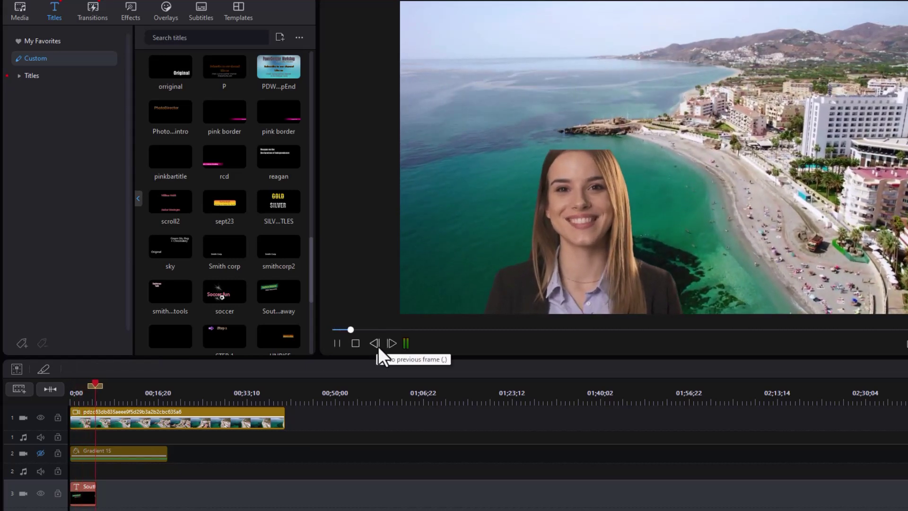
Step: Extend the Southern Getaway title on track 3 to the end of the Gradient 15 clip and play the result
click(336, 341)
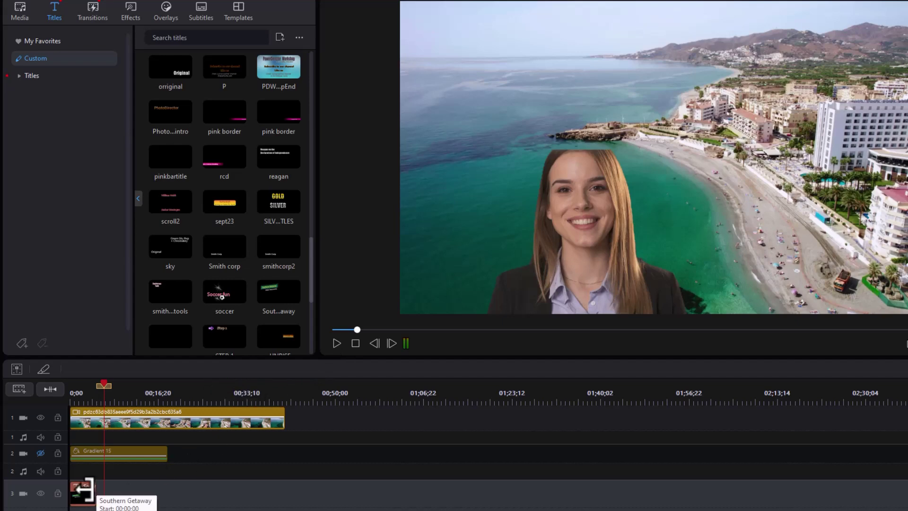
drag(82, 489, 167, 493)
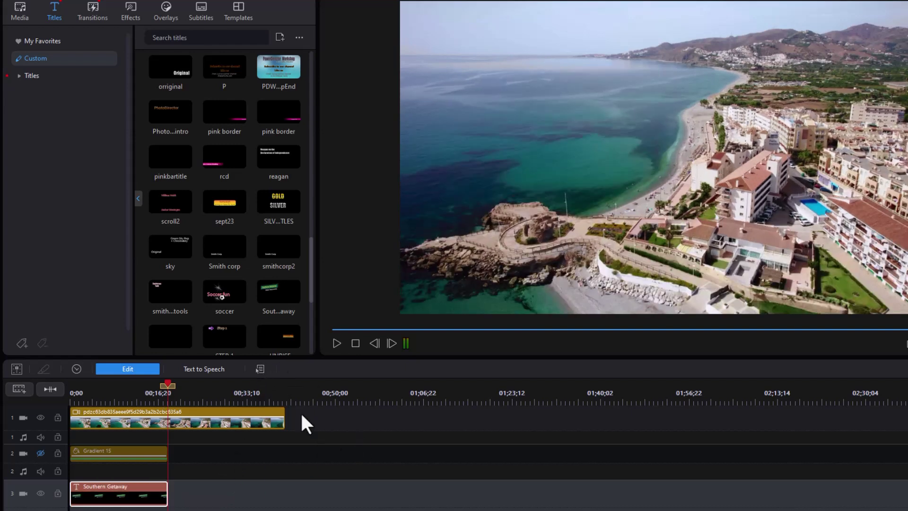
click(379, 328)
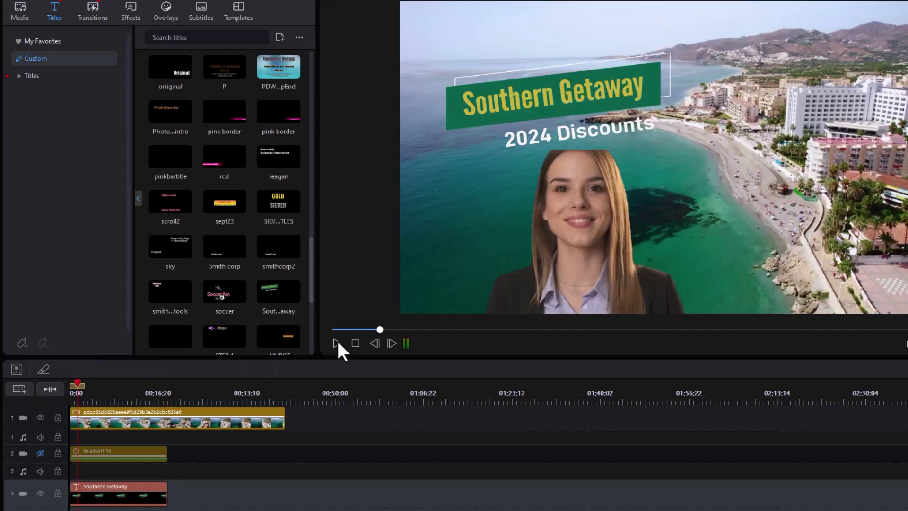
click(336, 338)
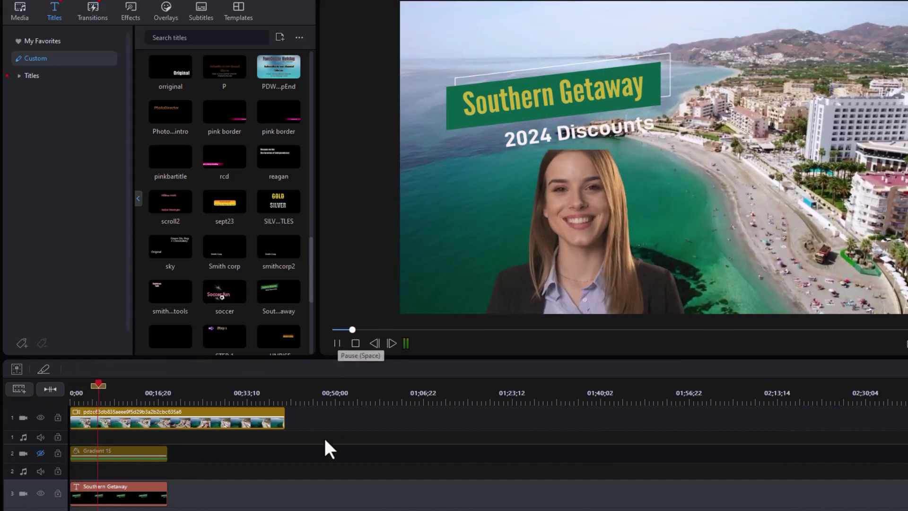
key(space)
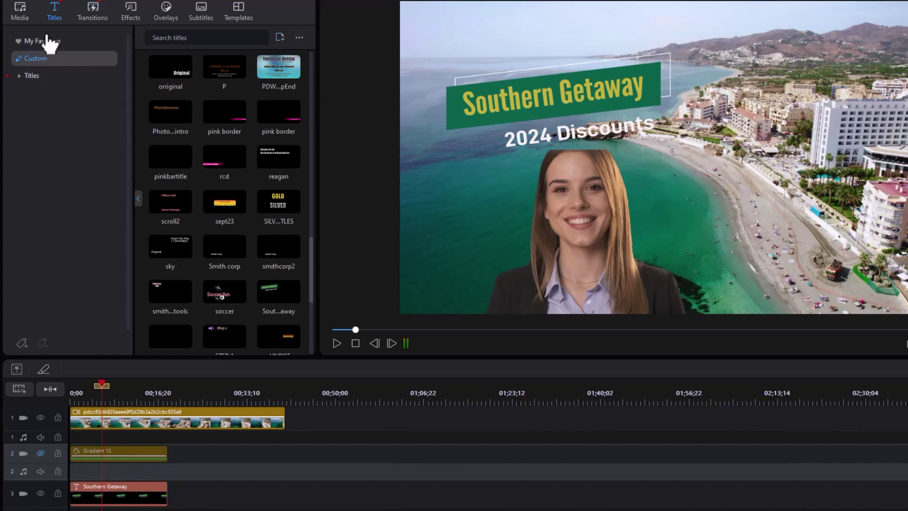
Step: Browse the solid and gradient color boards in the media library and make track 2 with the Gradient 15 clip visible
click(20, 6)
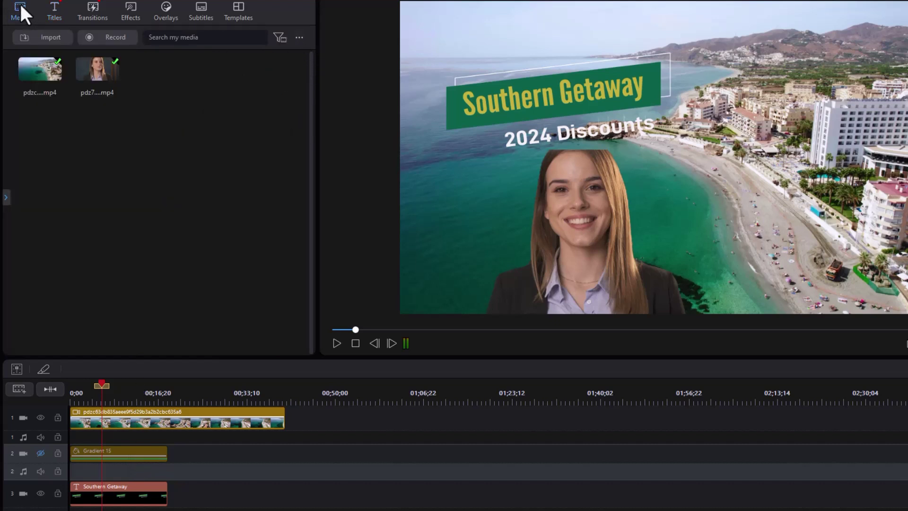
click(7, 195)
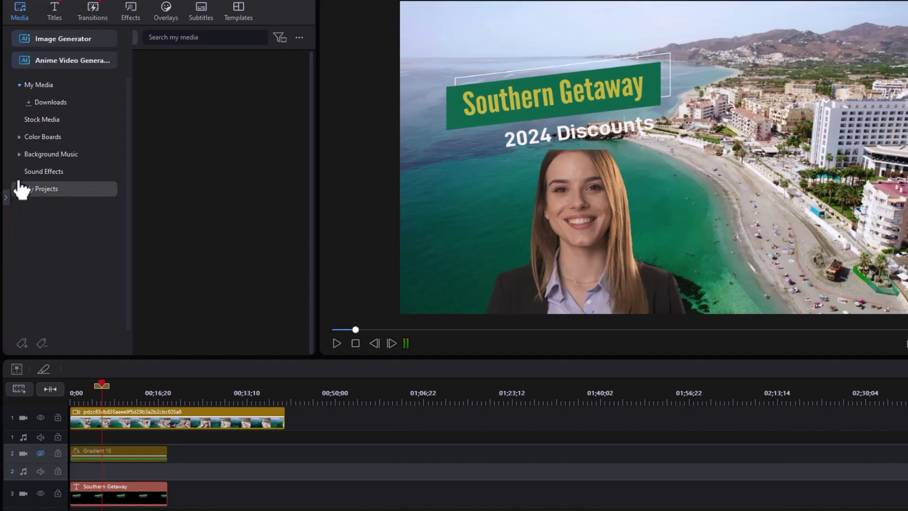
click(61, 142)
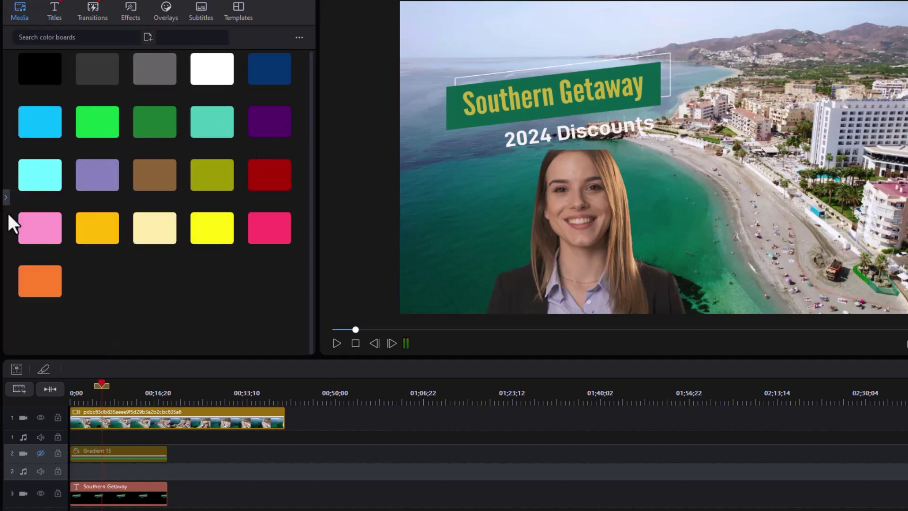
click(6, 197)
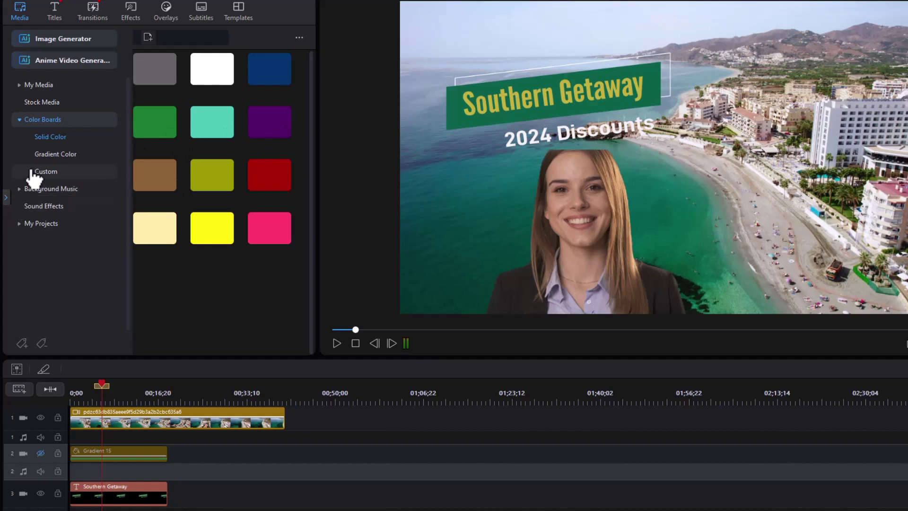
click(72, 156)
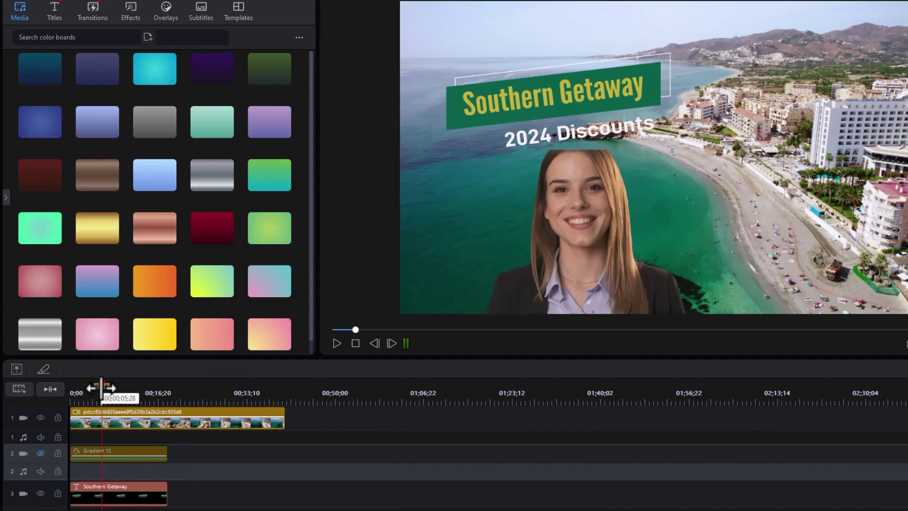
click(37, 455)
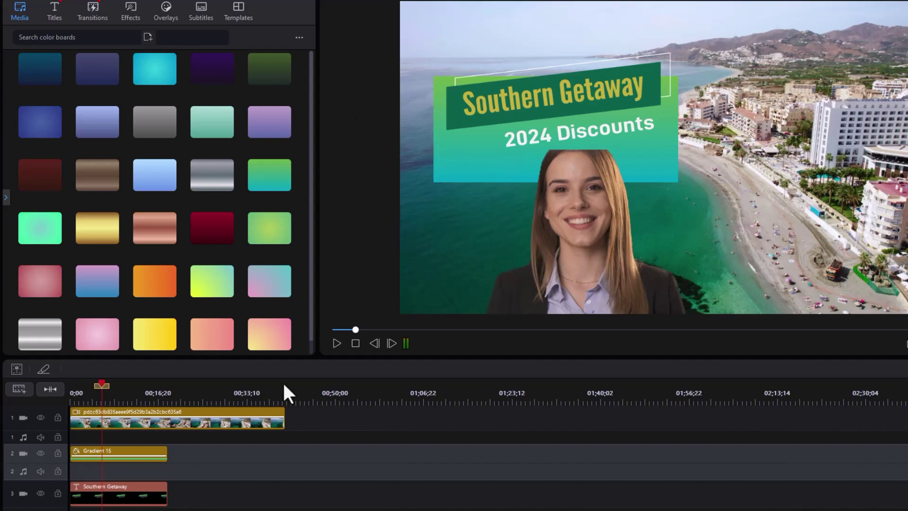
Step: With the title track temporarily hidden, move the Gradient 15 board up and slightly right so its lower edge meets the top of the woman's head
click(141, 458)
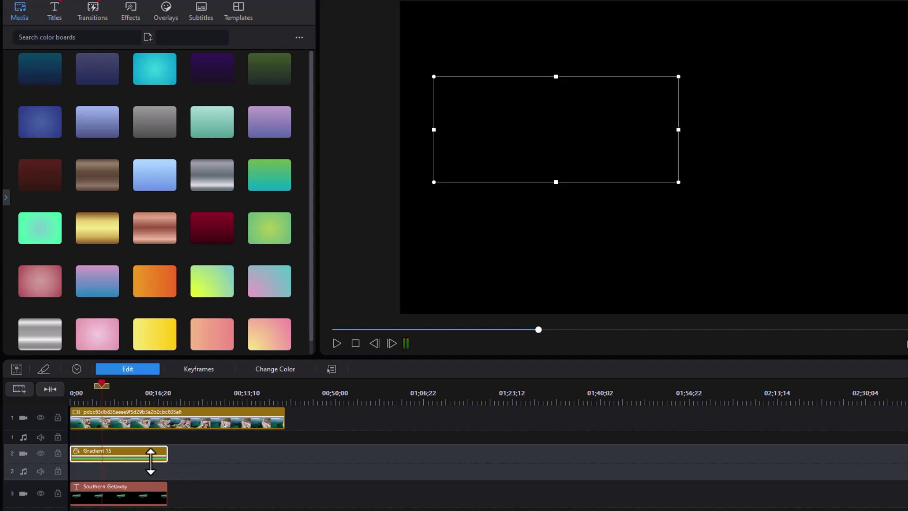
scroll(141, 457, down, 1)
click(156, 503)
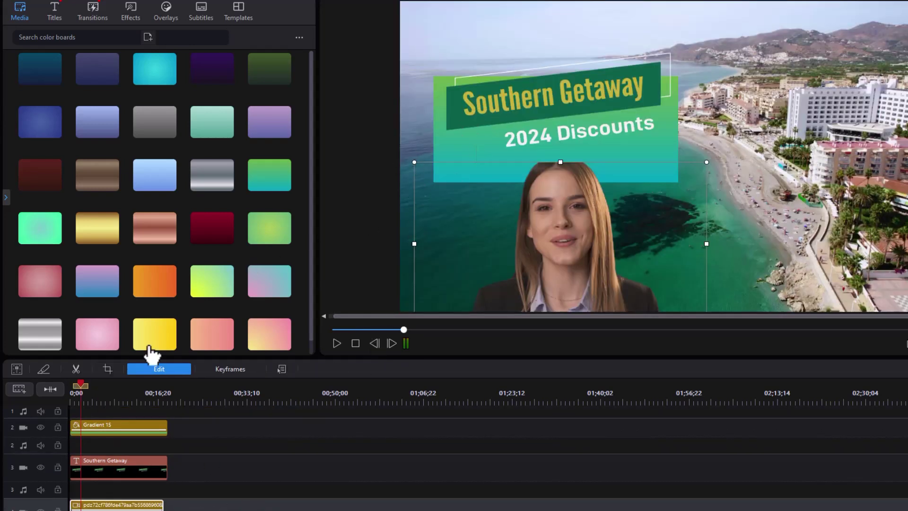
click(41, 467)
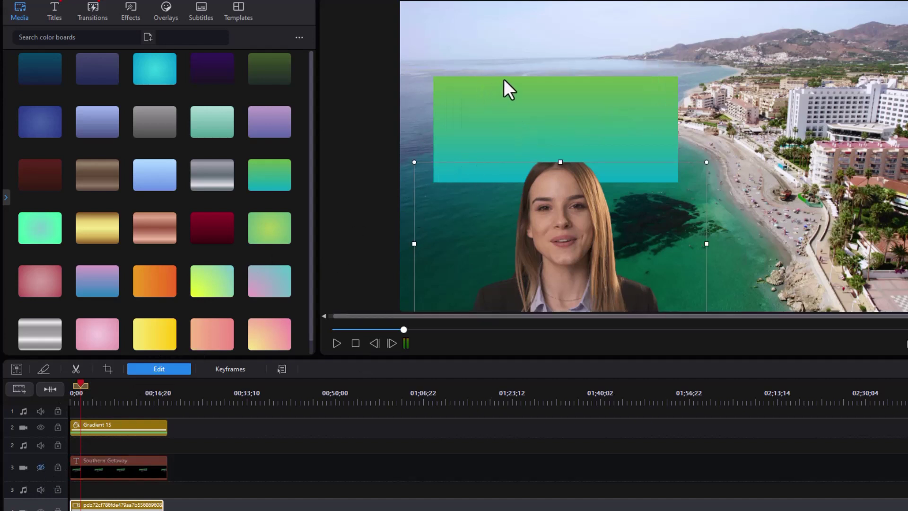
click(511, 79)
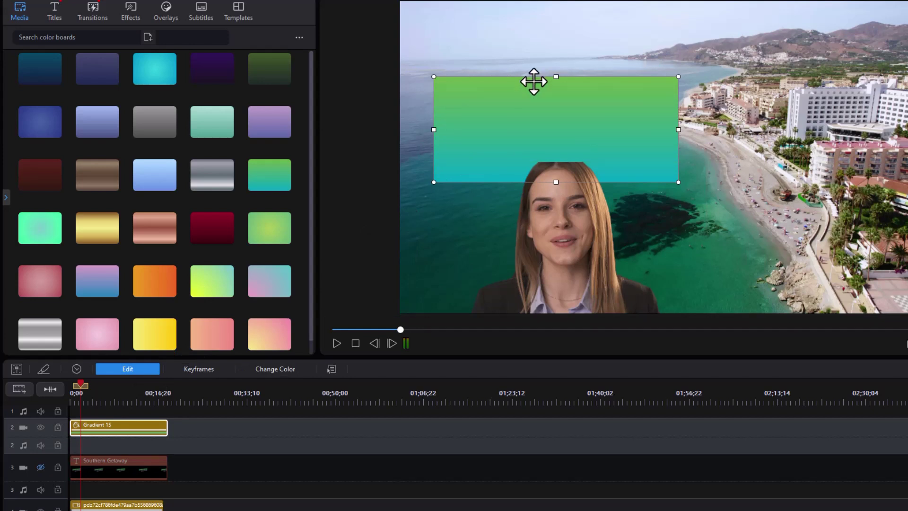
drag(532, 81, 545, 63)
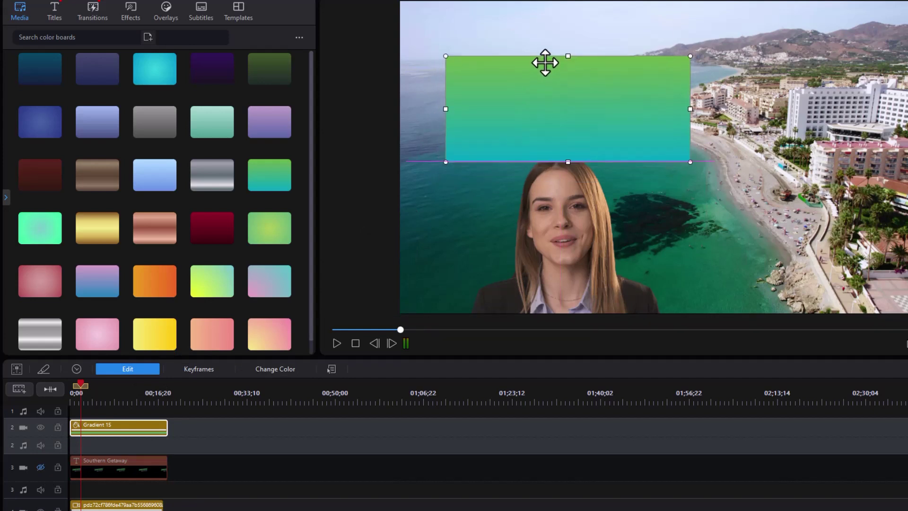
drag(545, 63, 548, 63)
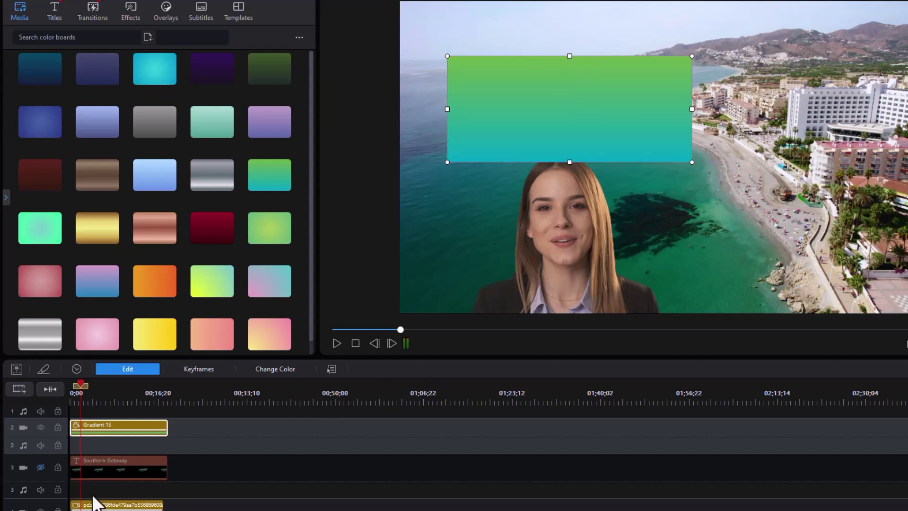
click(41, 467)
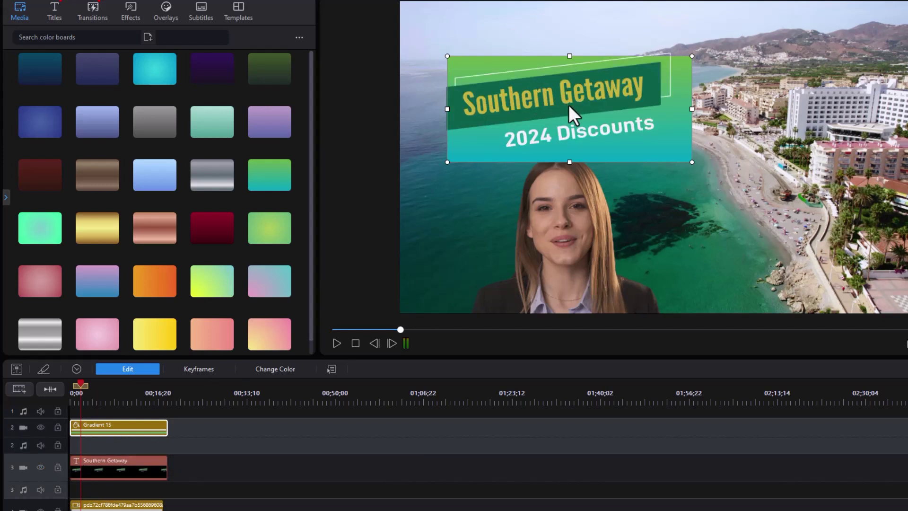
Step: Move the Southern Getaway title to about X 0.310, Y 0.348 so it sits within the gradient board, and play the video from the start
double_click(544, 124)
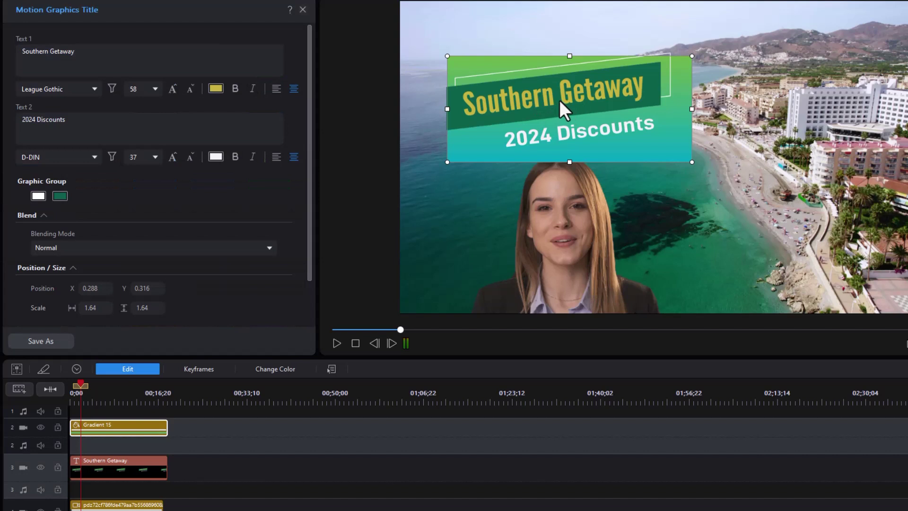
drag(539, 149, 553, 165)
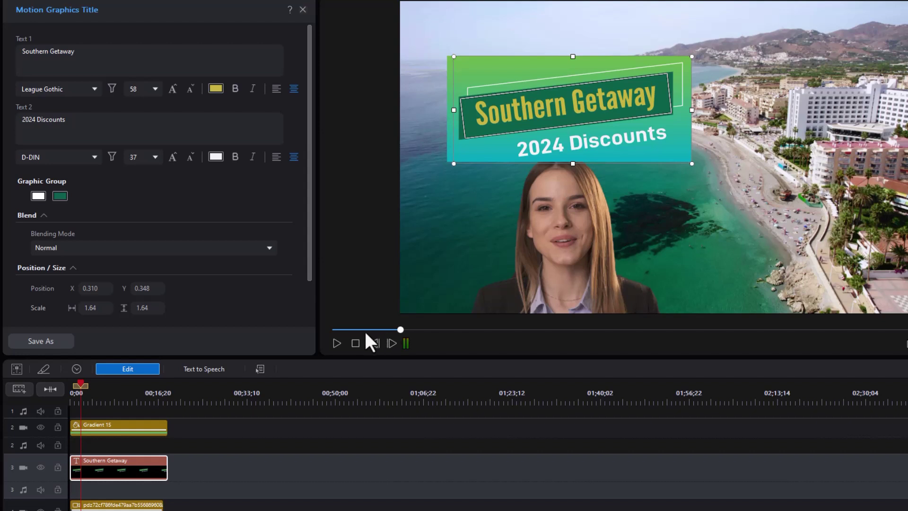
click(339, 329)
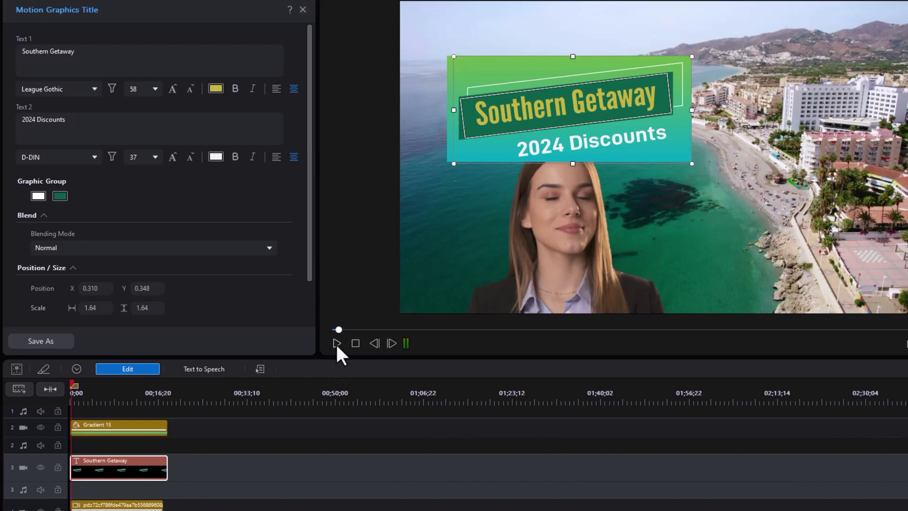
click(337, 344)
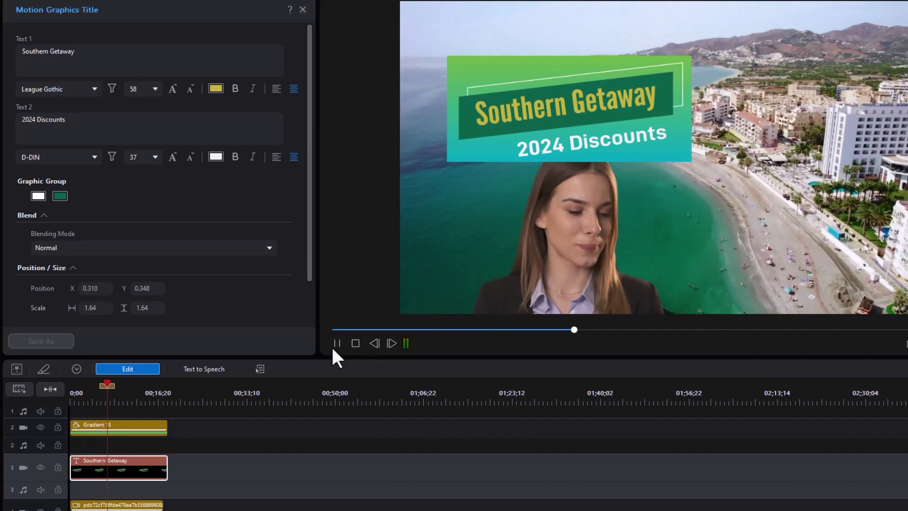
click(337, 344)
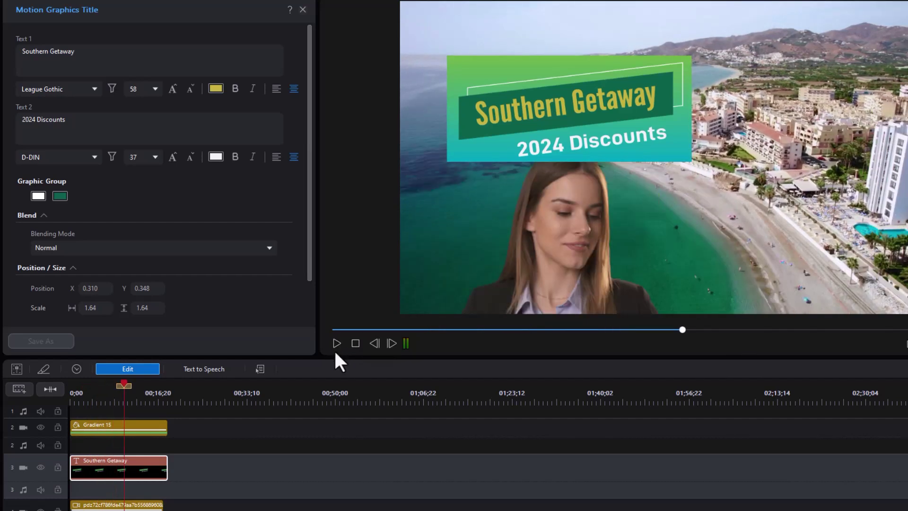